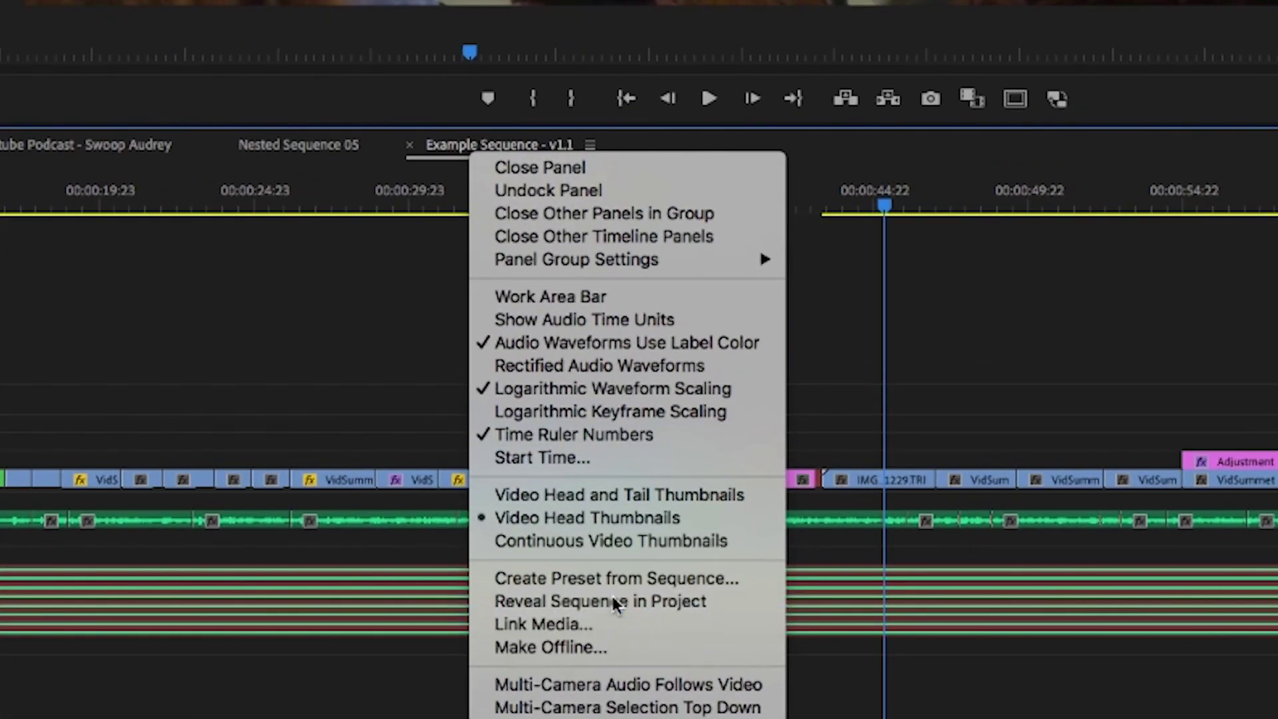
# Reveal Example Sequence - v1.1 inside the _Sequences bin, then collapse the Selects bin.
pyautogui.click(616, 603)
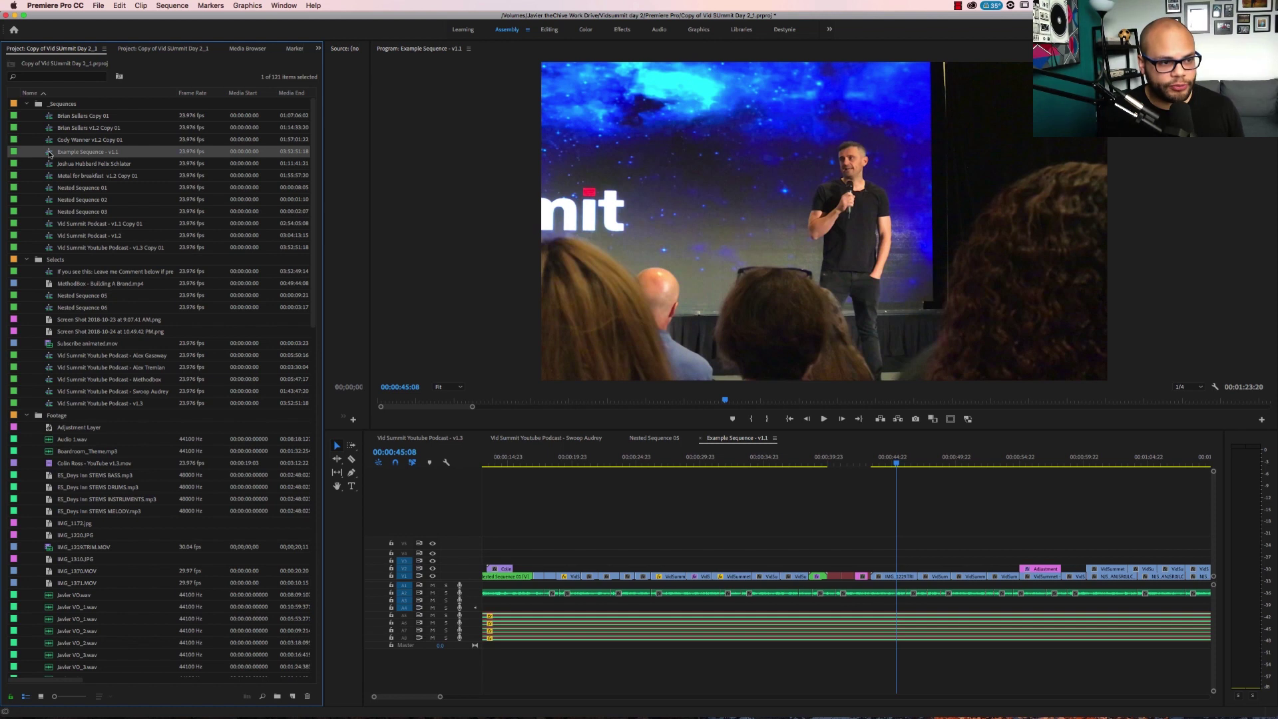
pyautogui.scroll(-20, 86, 328)
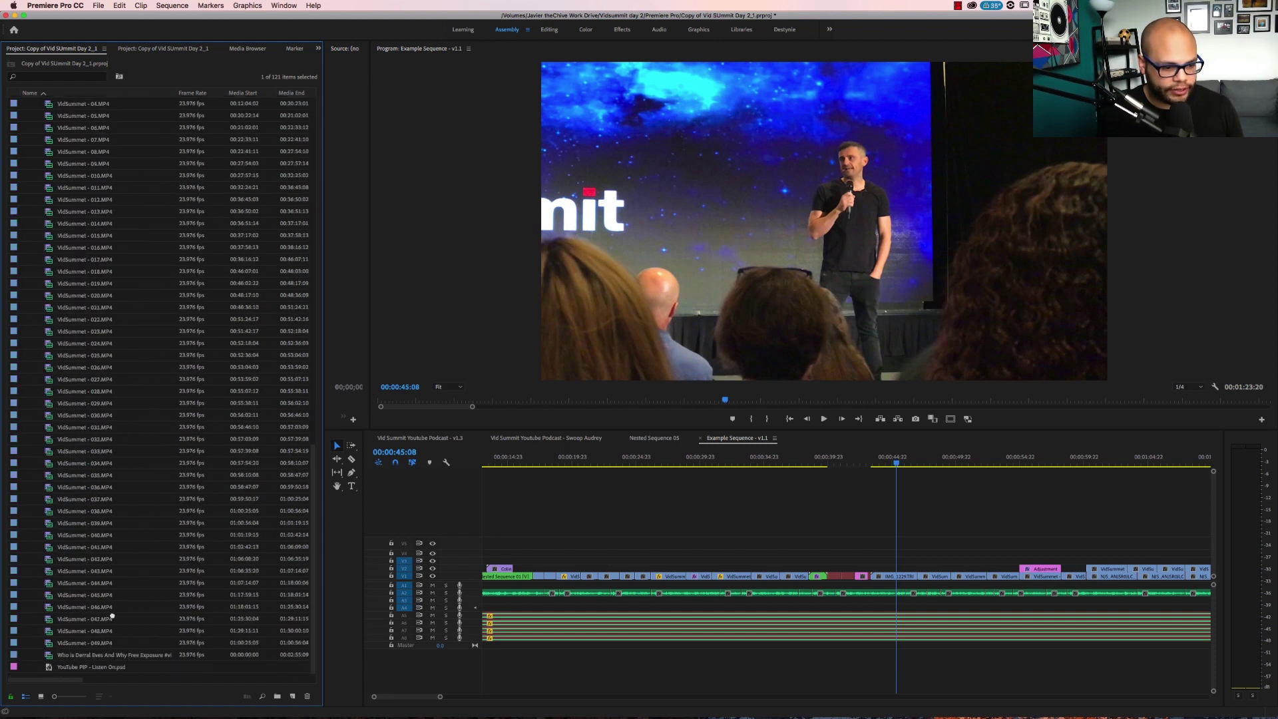
pyautogui.scroll(20, 86, 332)
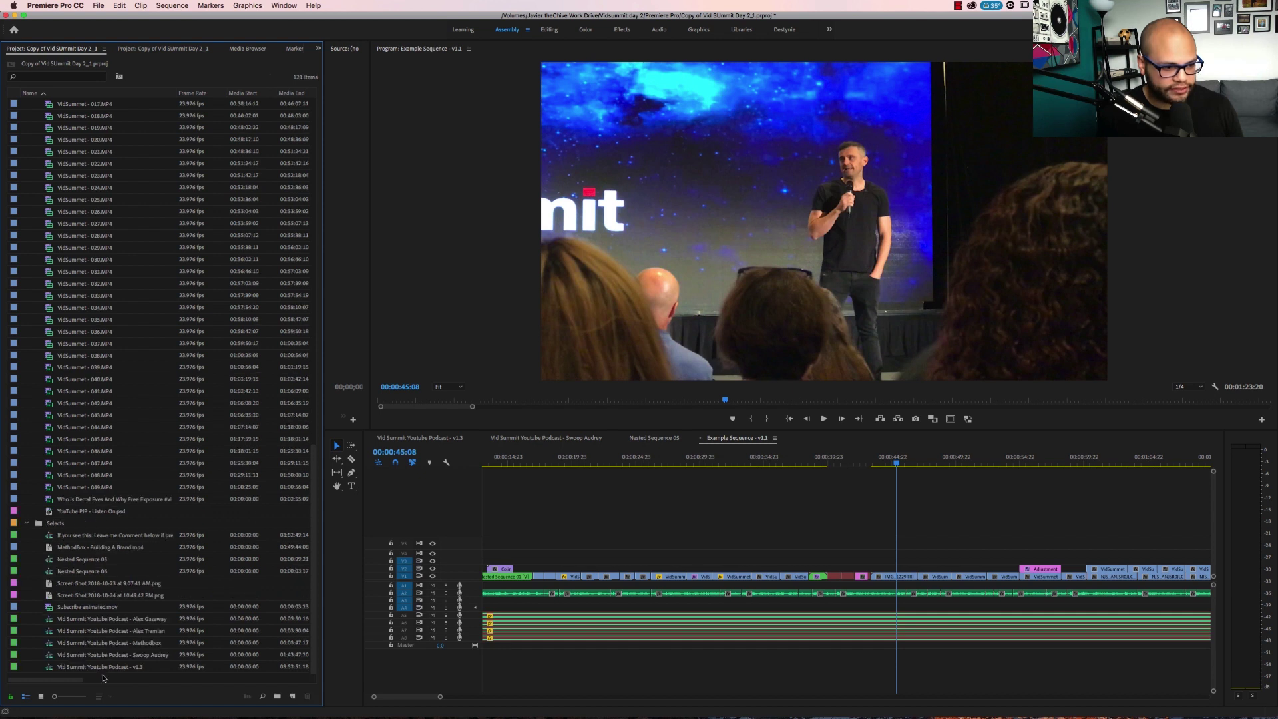
pyautogui.click(26, 128)
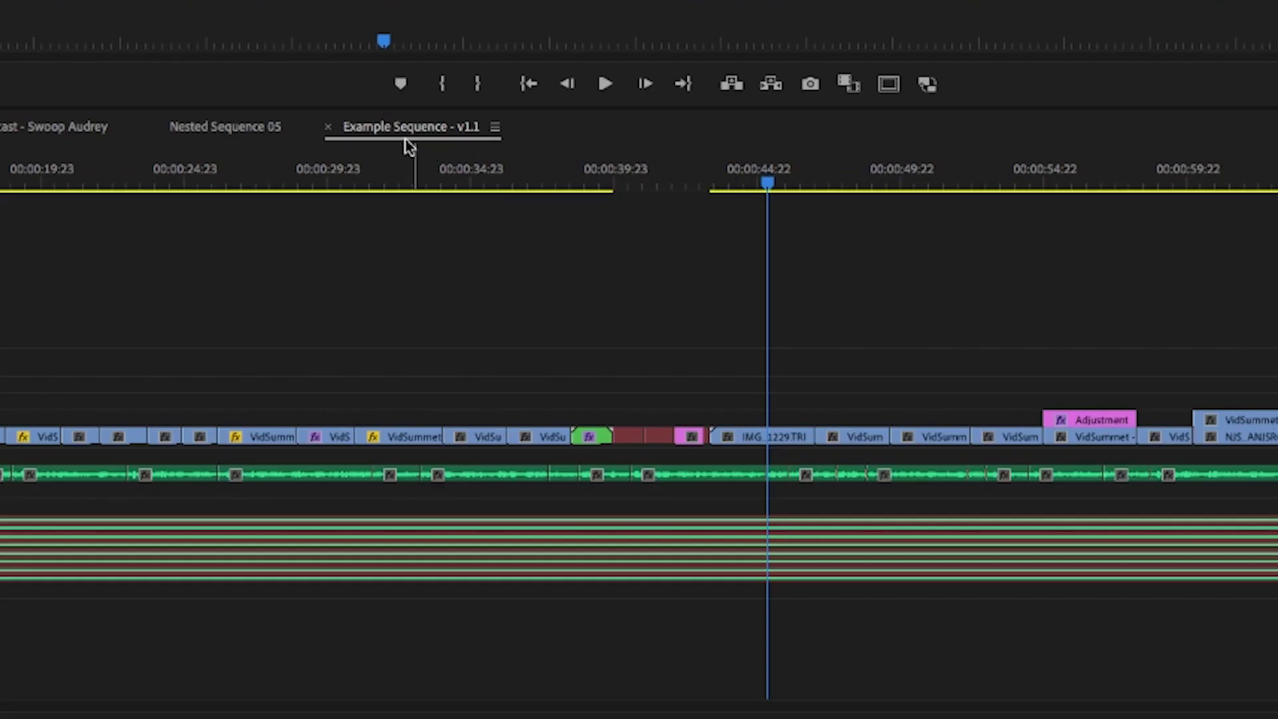
# Move Example Sequence - v1.1 out of _Sequences to the project's top level.
pyautogui.rightClick(733, 440)
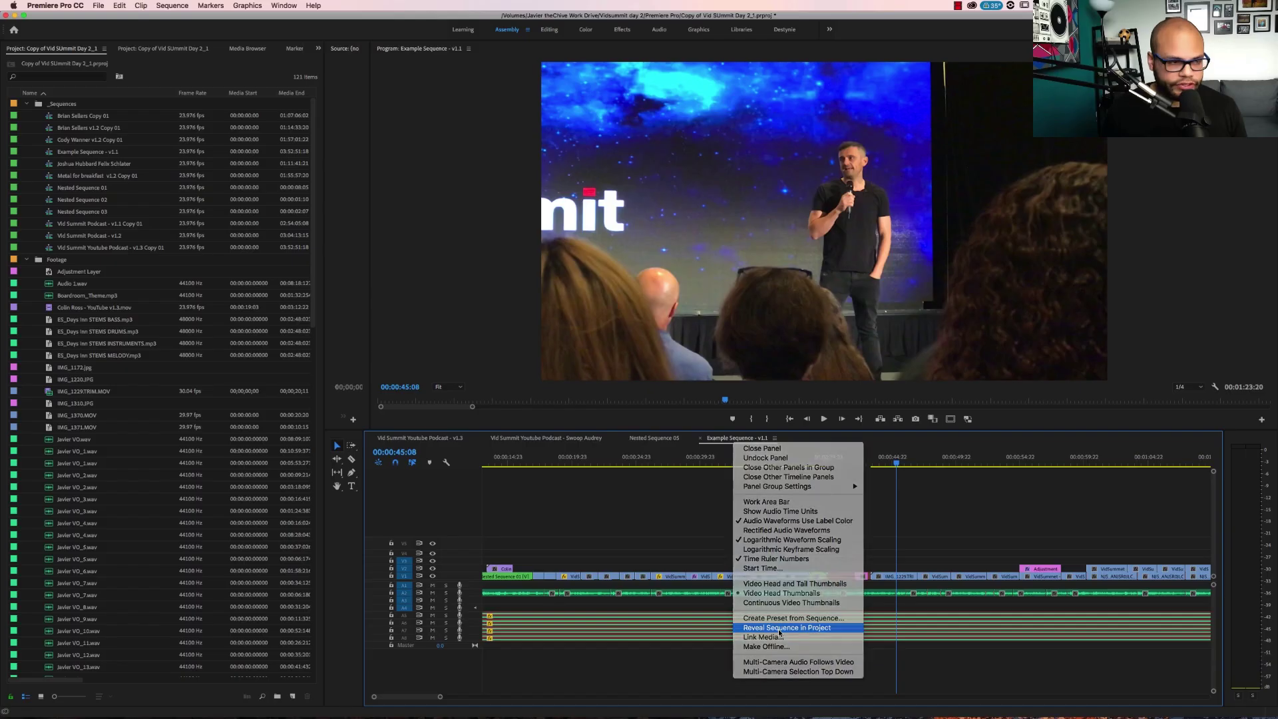
pyautogui.click(496, 629)
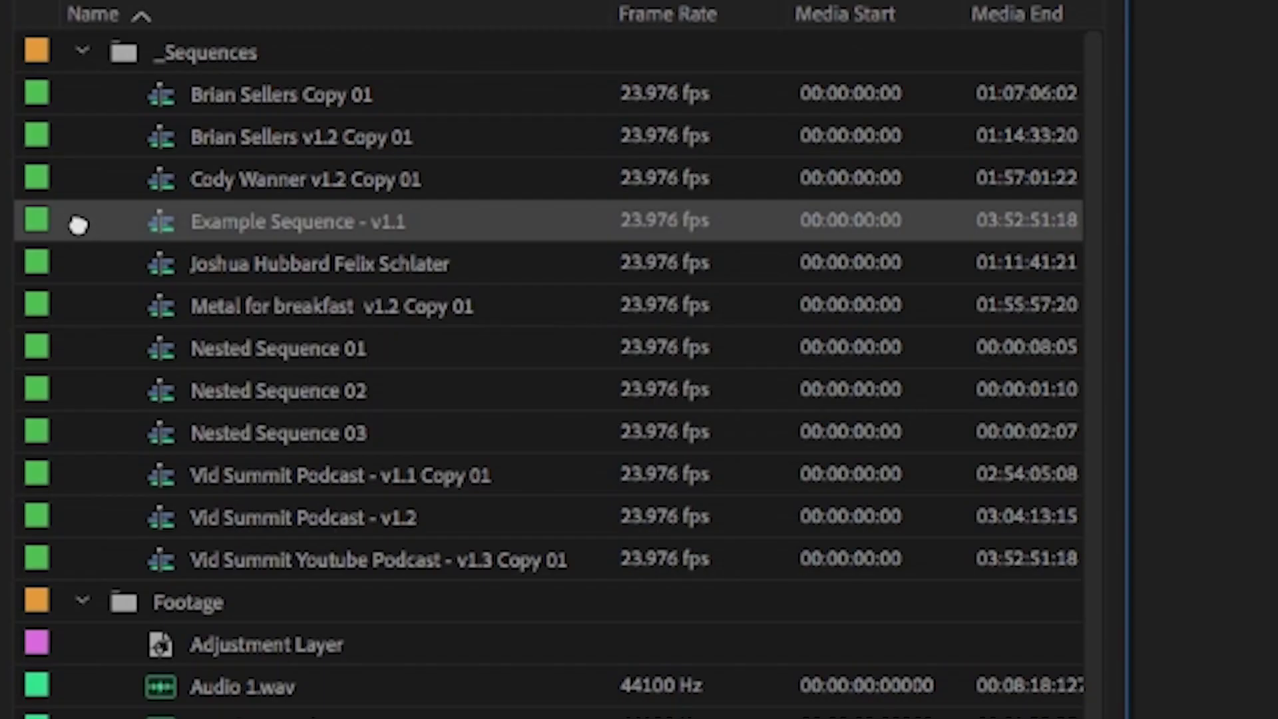
pyautogui.moveTo(73, 229); pyautogui.dragTo(75, 223)
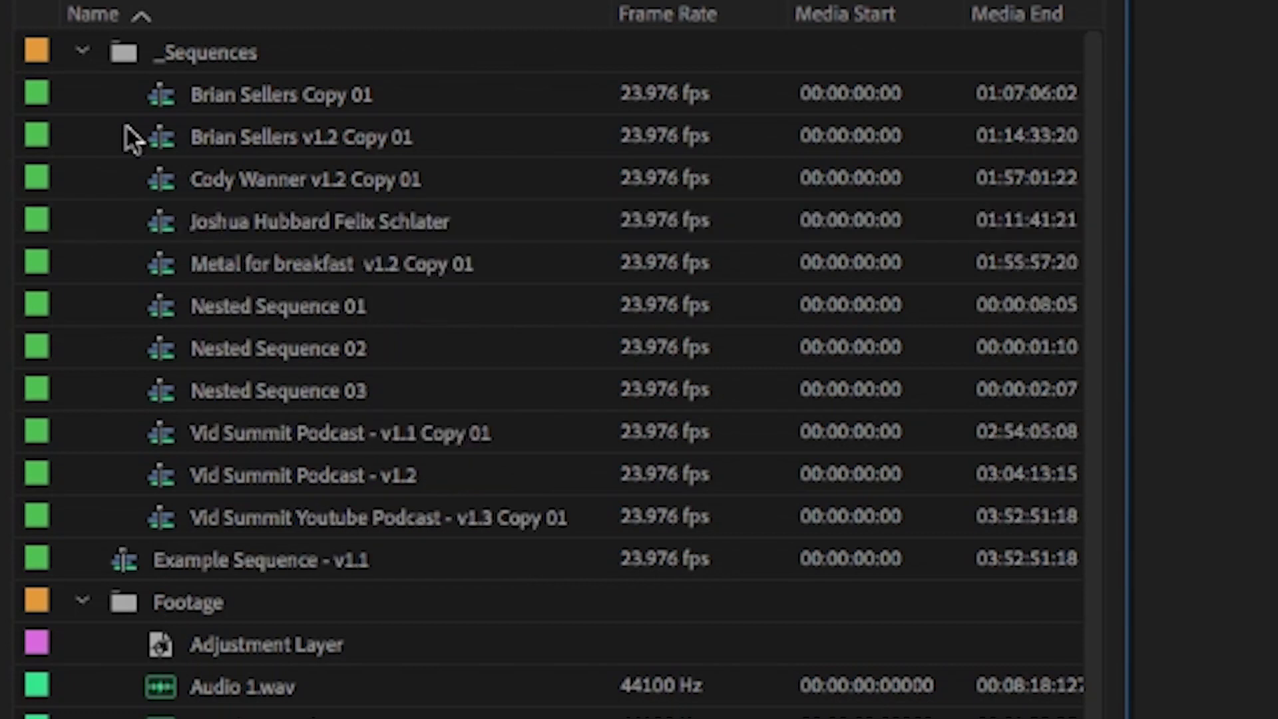
# Collapse the _Sequences, Footage and Selects bins.
pyautogui.click(82, 52)
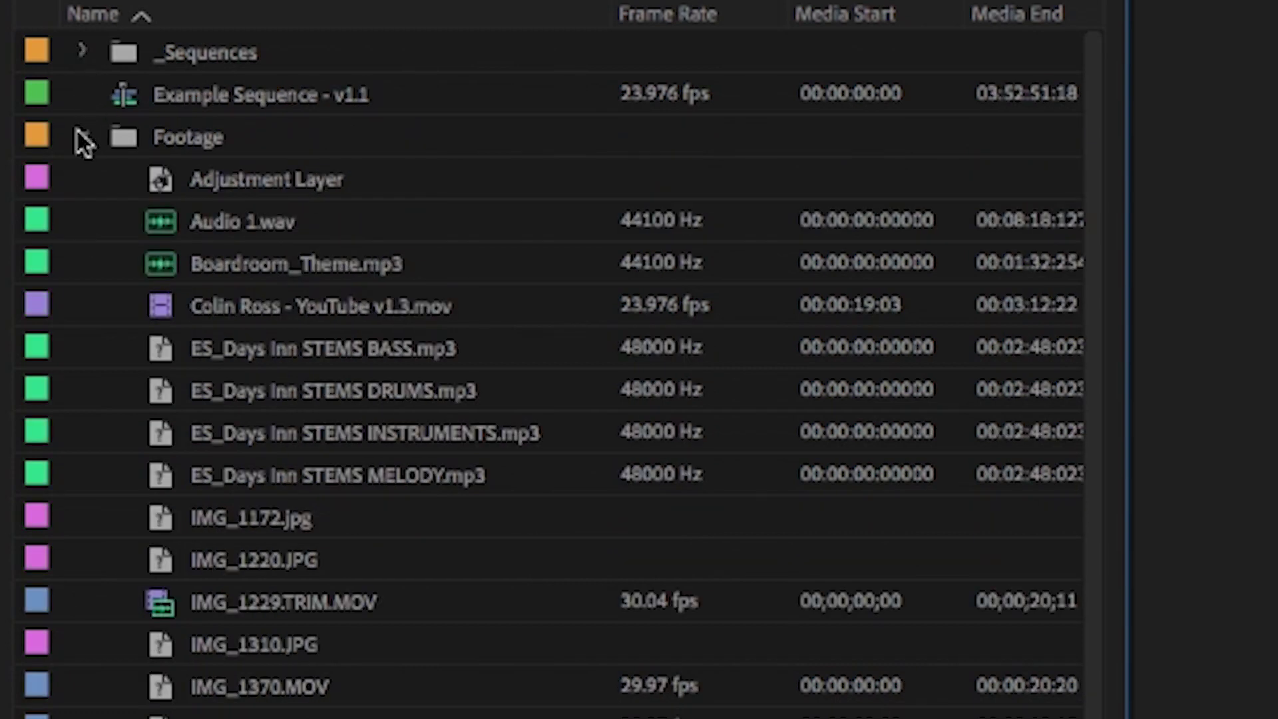
pyautogui.click(81, 137)
pyautogui.click(82, 176)
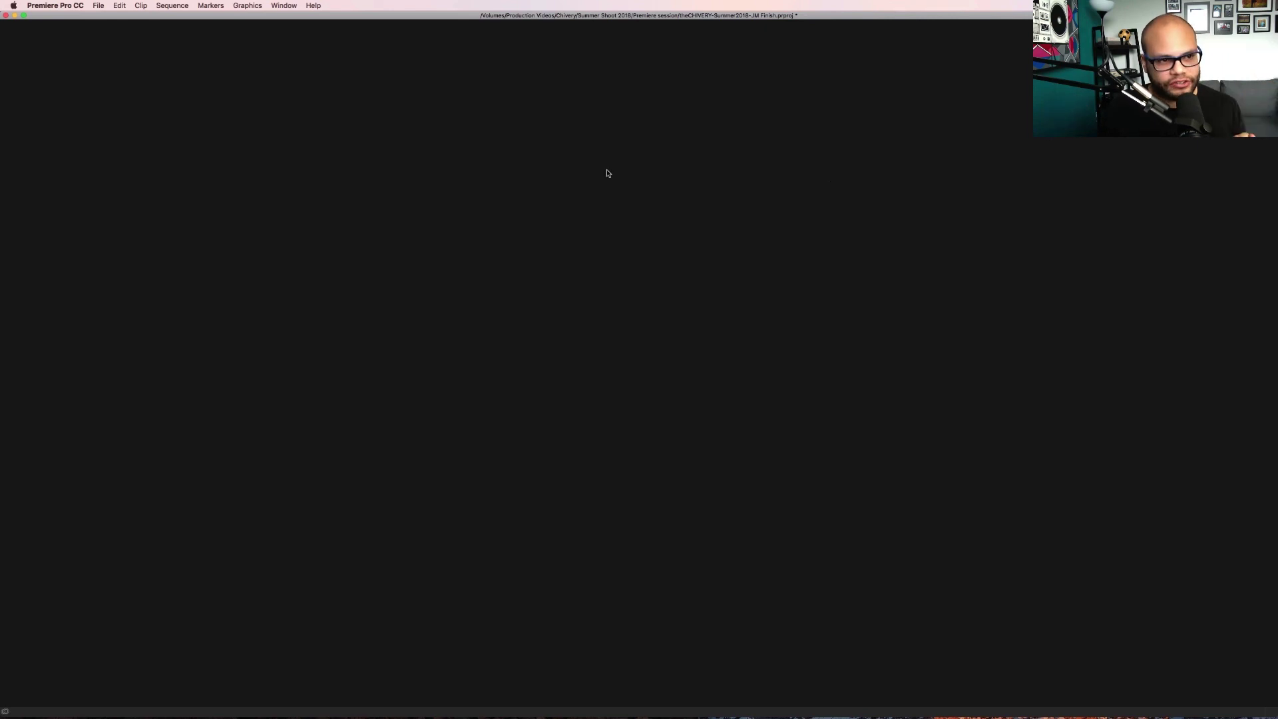
# Reset the empty window's layout to the Assembly workspace from Window > Workspaces.
pyautogui.click(280, 8)
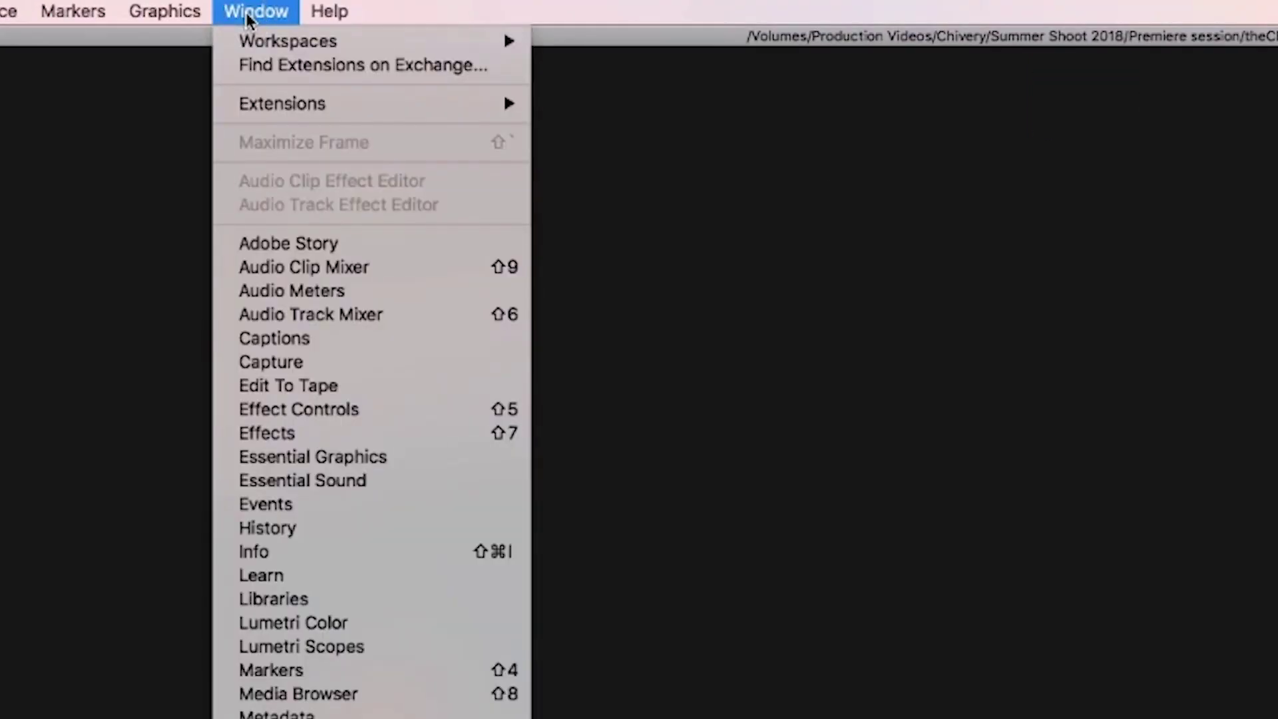
pyautogui.moveTo(249, 41)
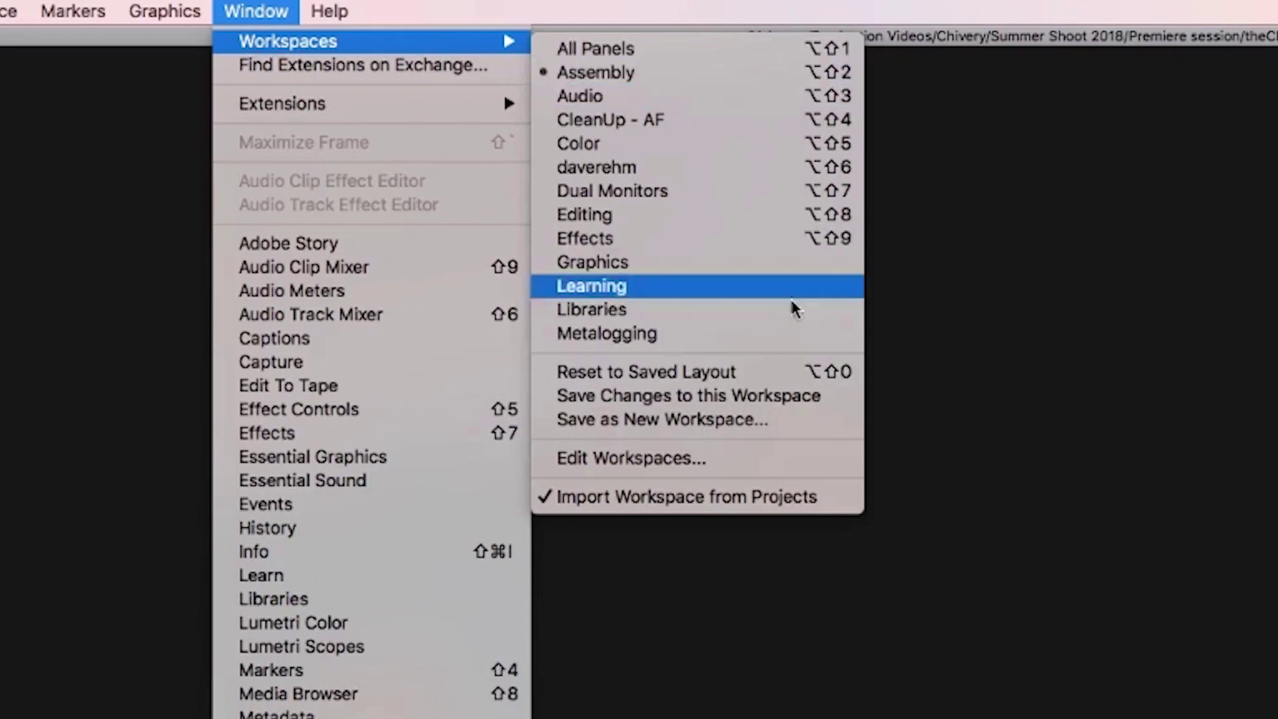
pyautogui.click(788, 373)
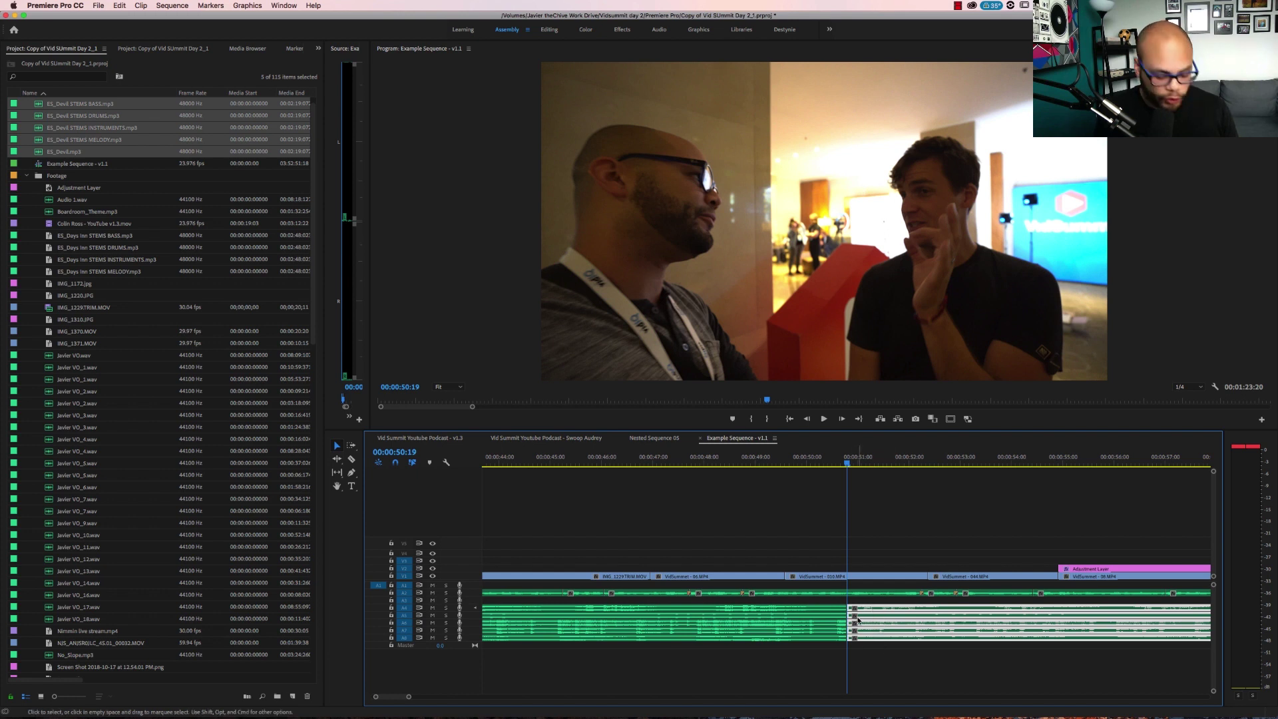
# Trim the top audio track's edit point nine frames back to the playhead at 00:00:50:12.
pyautogui.press('=')
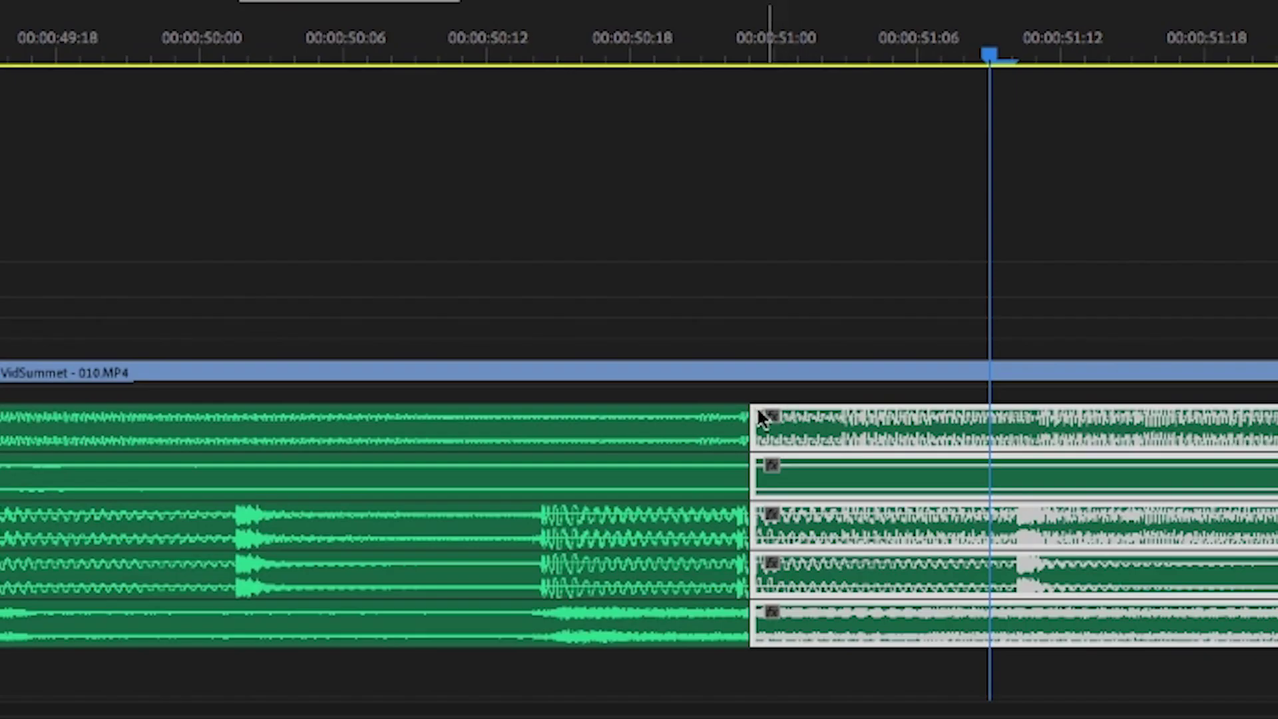
pyautogui.click(875, 586)
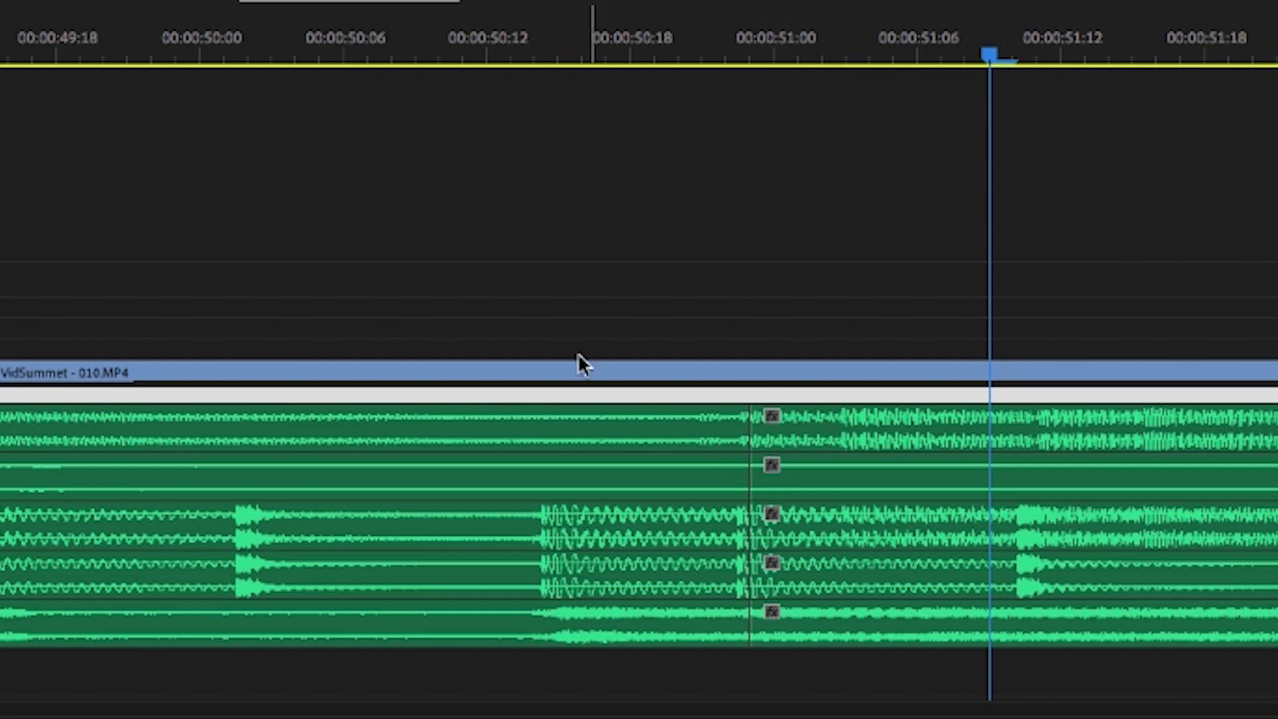
pyautogui.click(534, 40)
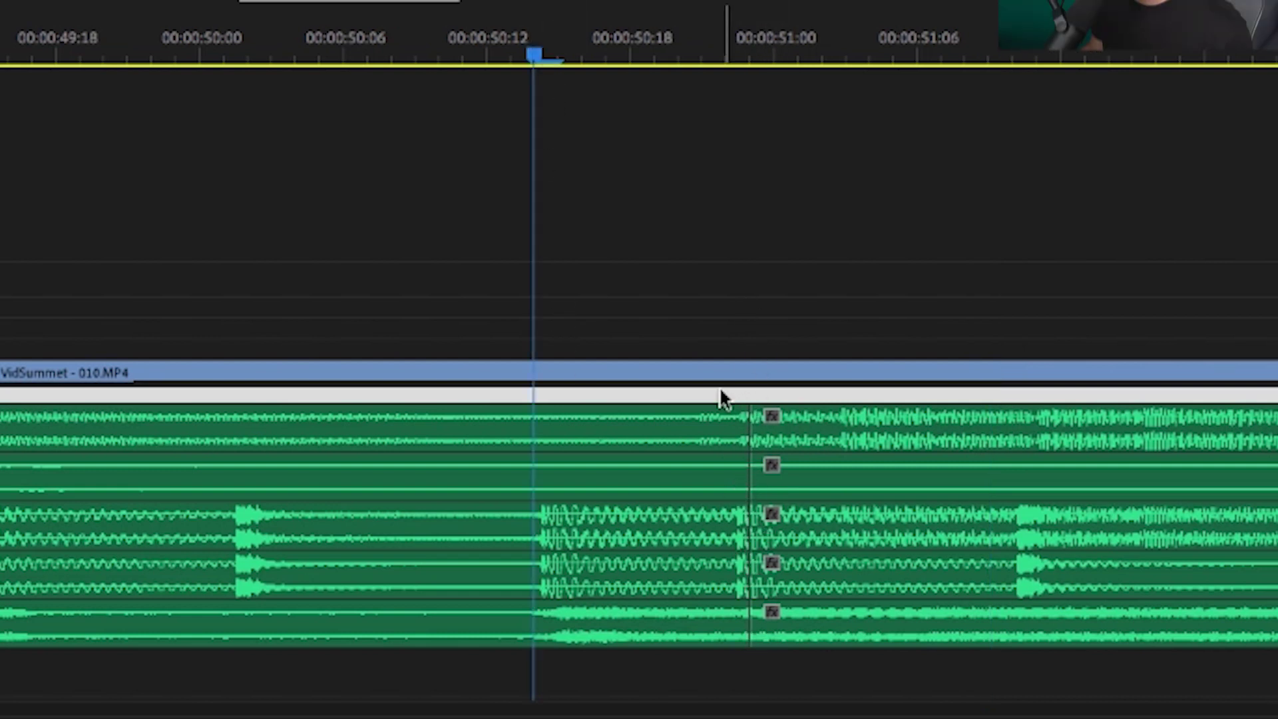
pyautogui.moveTo(722, 393); pyautogui.dragTo(822, 656)
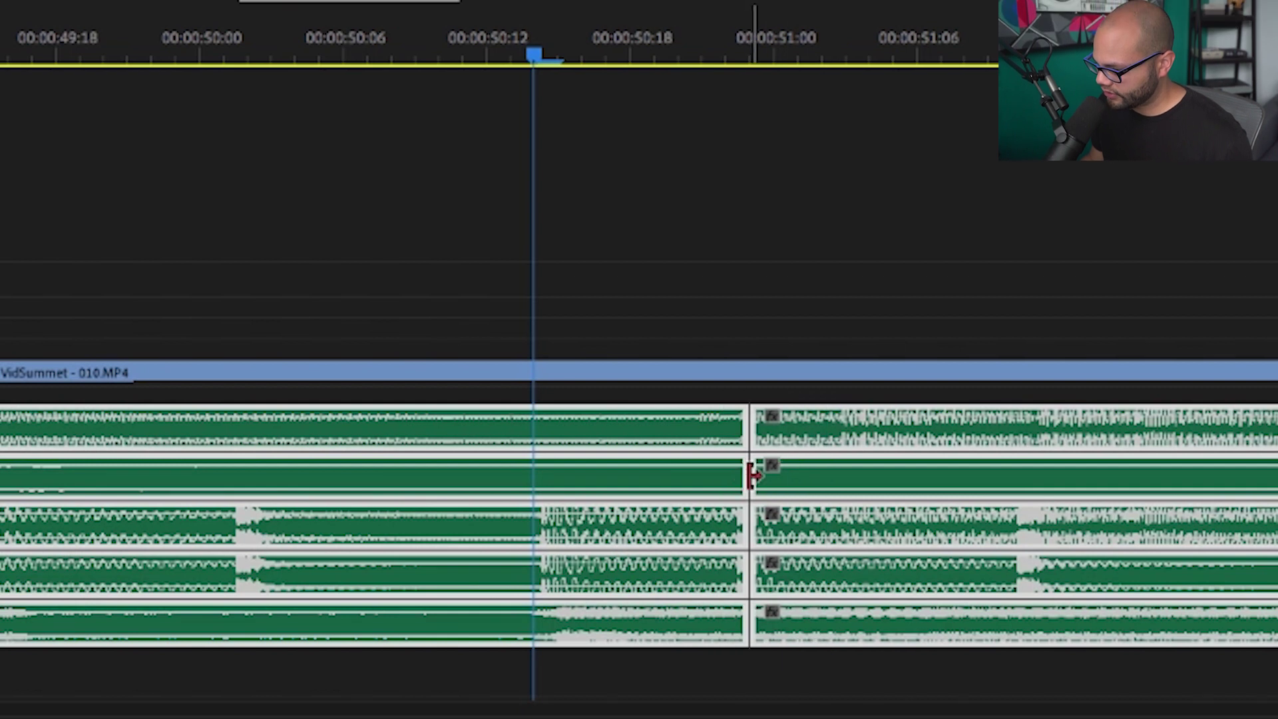
pyautogui.moveTo(750, 473); pyautogui.dragTo(693, 462)
pyautogui.moveTo(767, 421); pyautogui.dragTo(1040, 467)
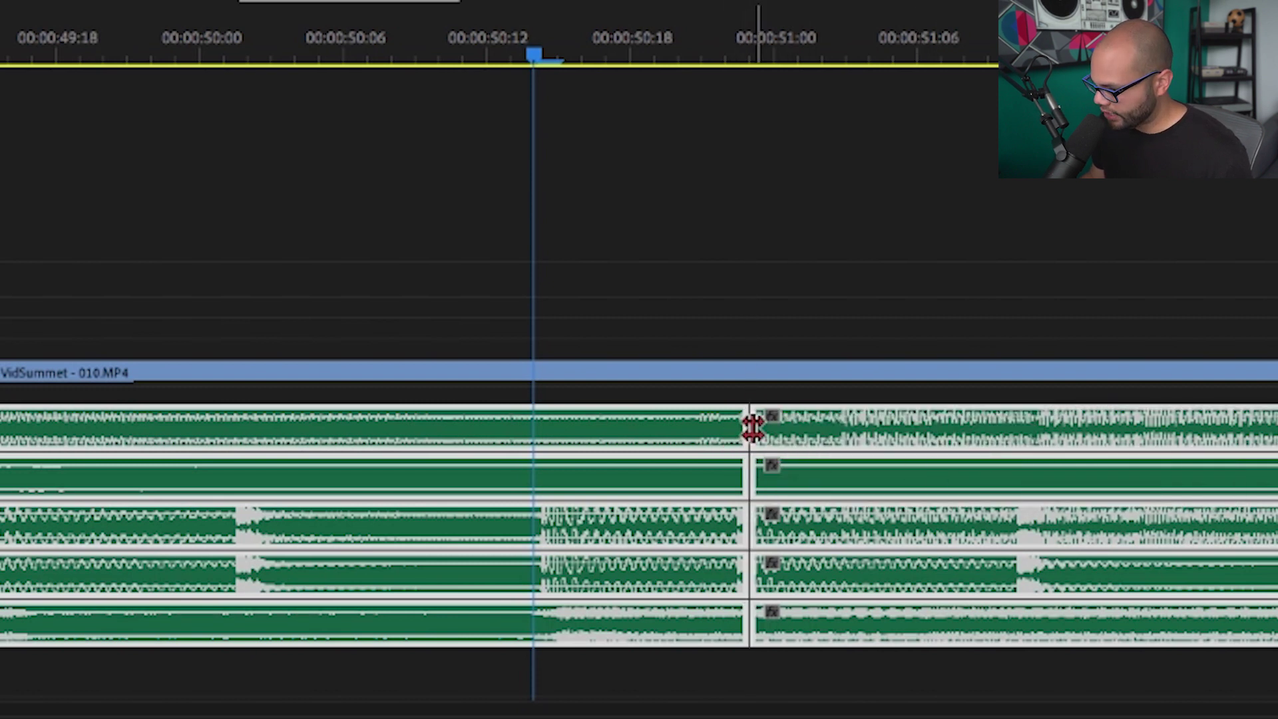
pyautogui.moveTo(739, 432); pyautogui.dragTo(534, 431)
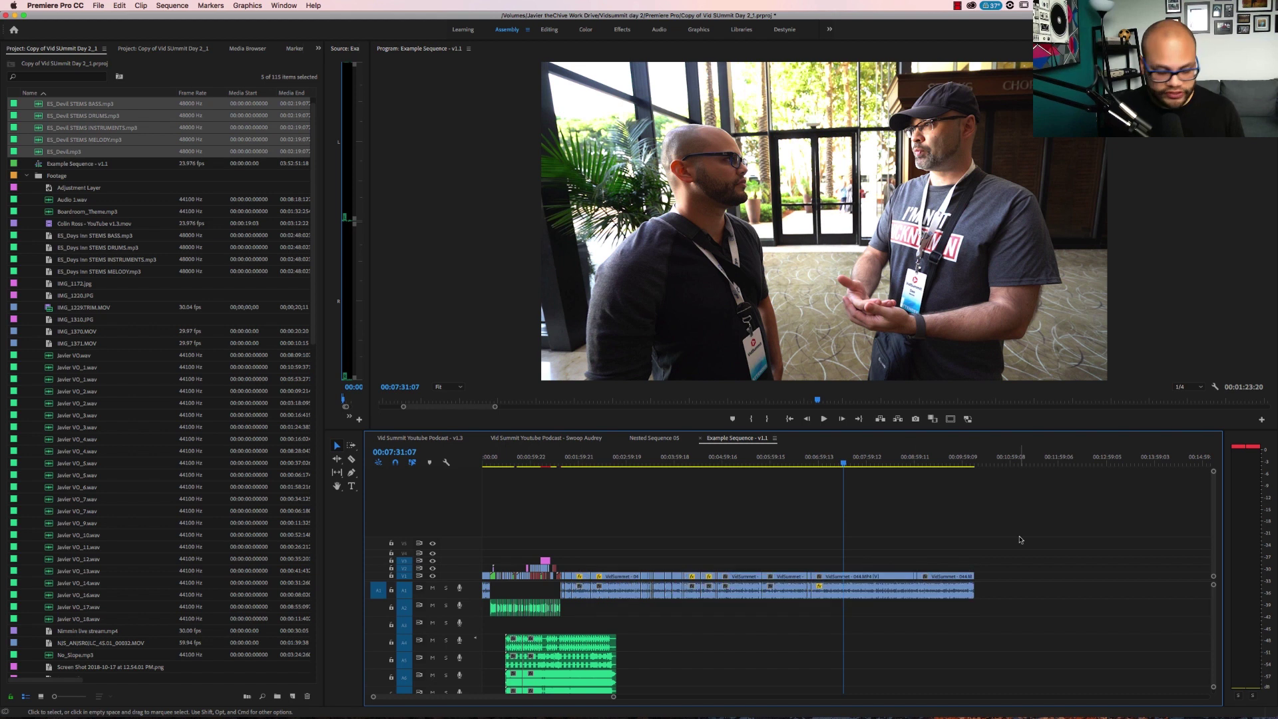
# Select every clip with Ctrl+A, ungroup them, and move the first clip independently.
pyautogui.moveTo(1008, 539); pyautogui.dragTo(580, 604)
pyautogui.moveTo(731, 589); pyautogui.dragTo(767, 565)
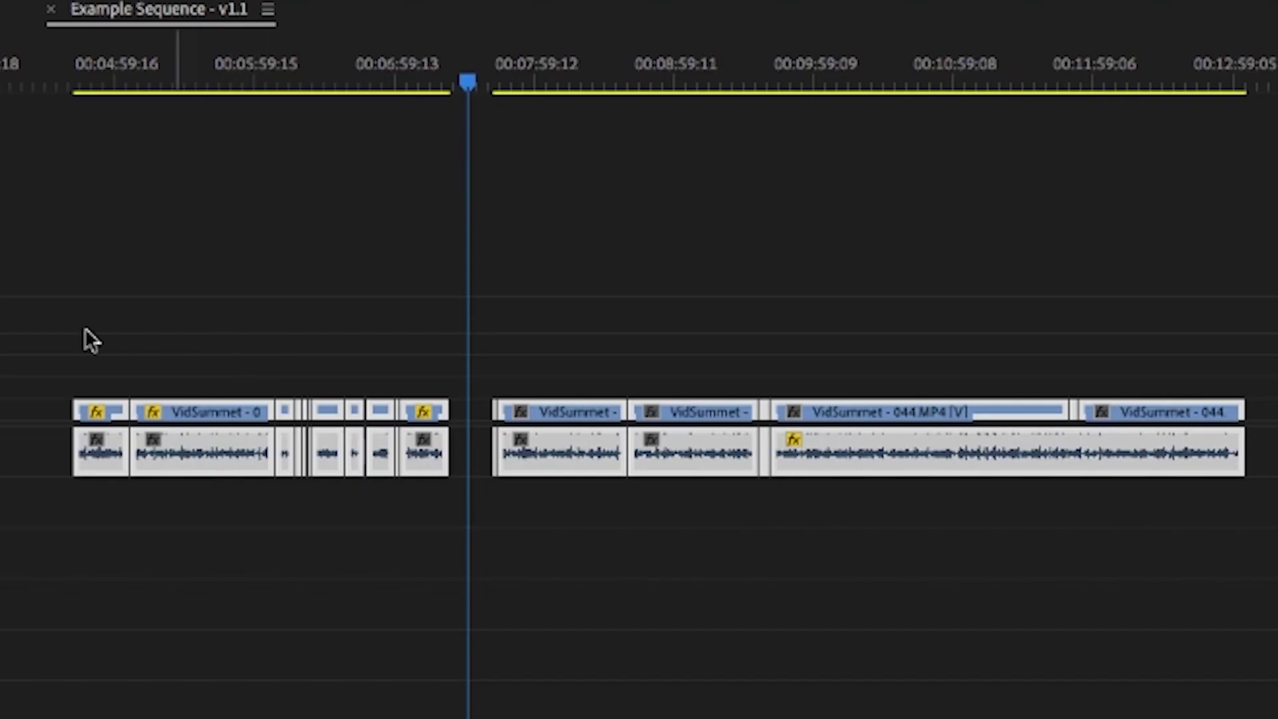
pyautogui.hotkey('ctrl', 'a')
pyautogui.scroll(-2, 197, 309)
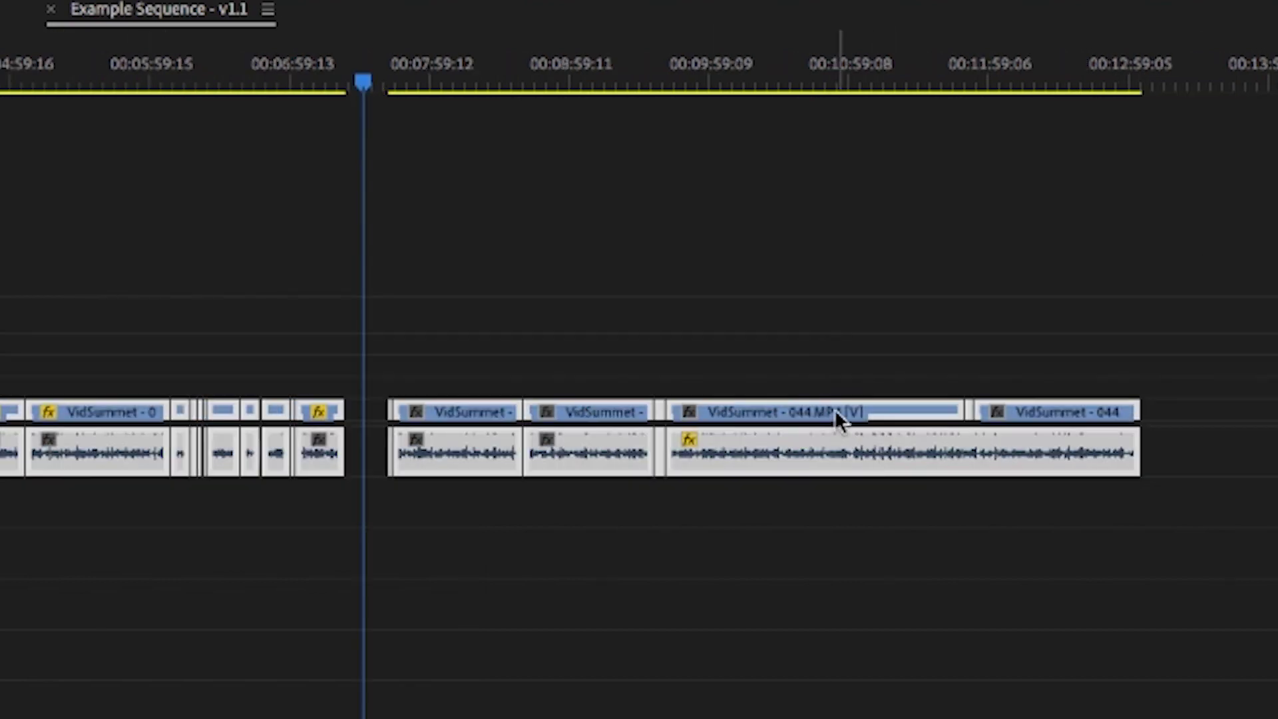
pyautogui.rightClick(836, 411)
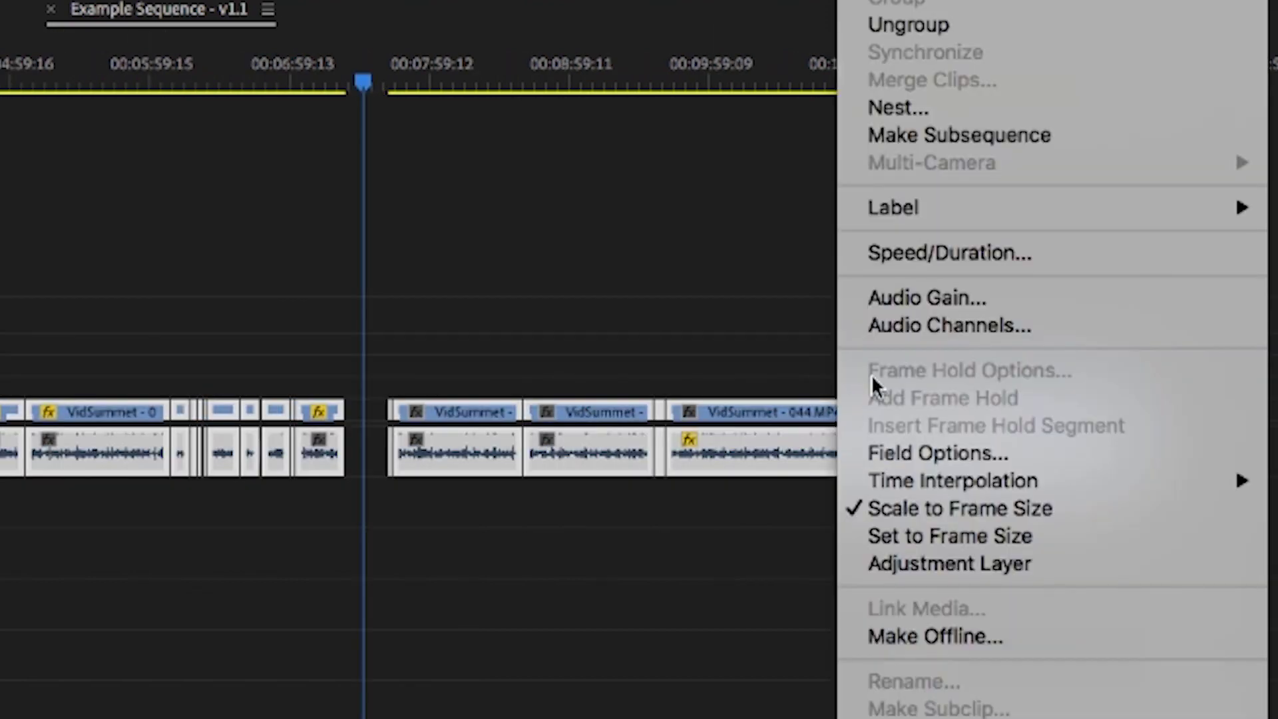
pyautogui.click(909, 25)
pyautogui.moveTo(100, 70); pyautogui.dragTo(53, 479)
pyautogui.click(78, 411)
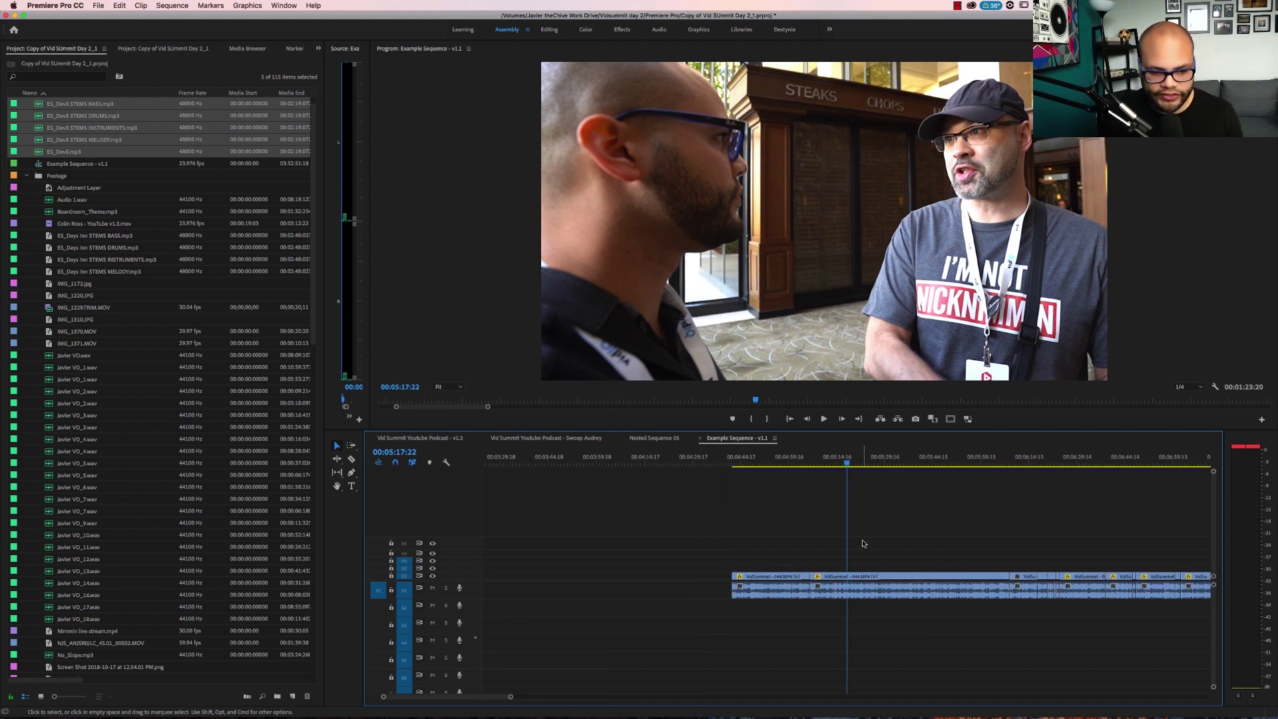
# Move the audio clip down to track A2, pulling it out of sync.
pyautogui.press('-')
pyautogui.press('=')
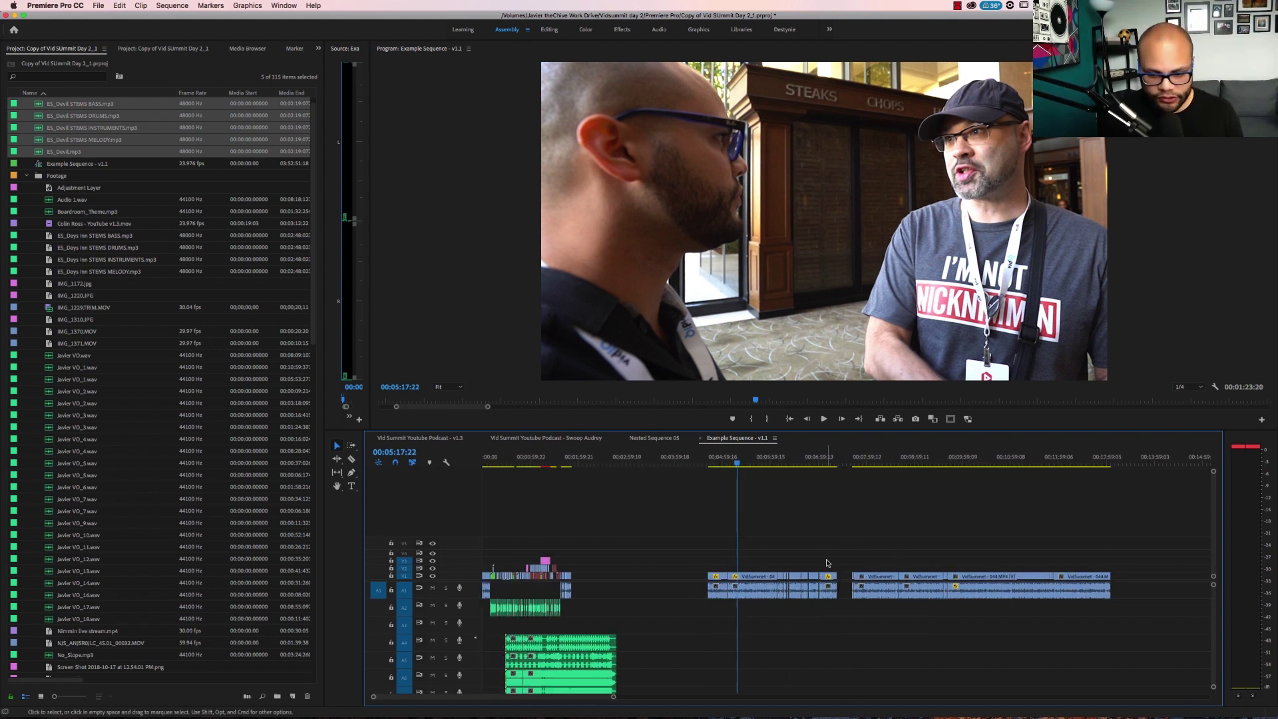
pyautogui.press('-')
pyautogui.press('=')
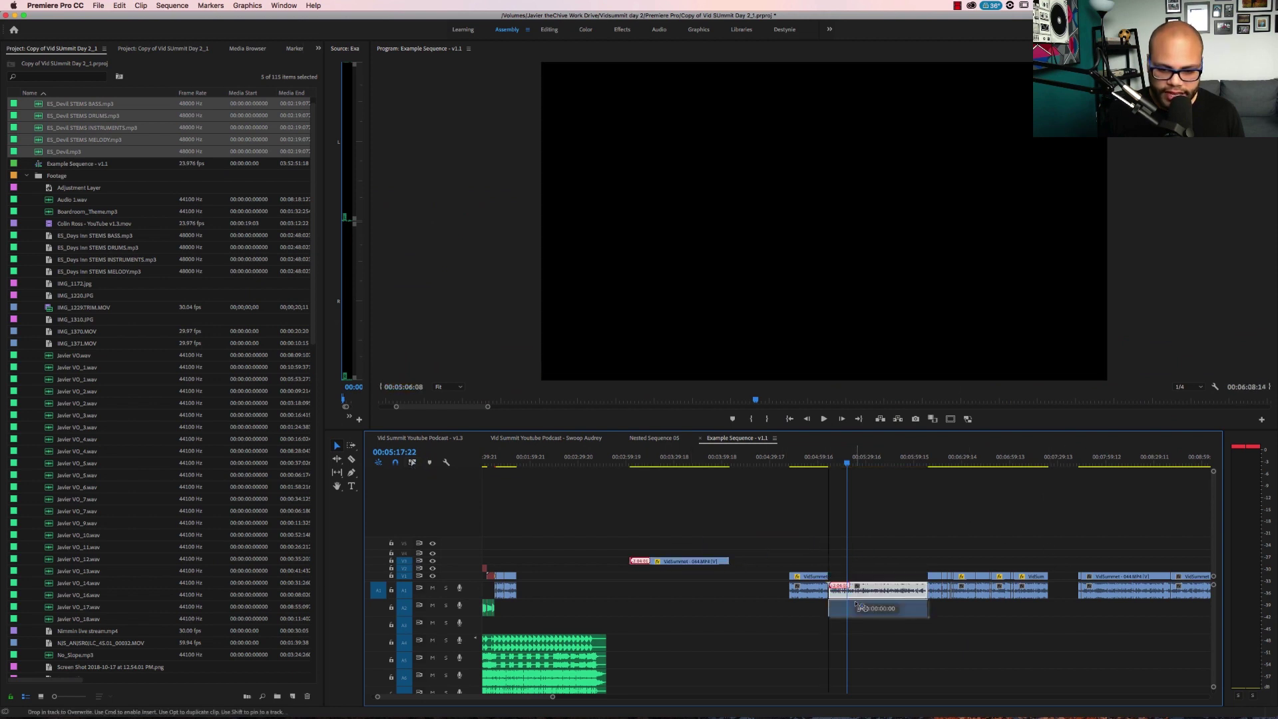
pyautogui.moveTo(857, 604); pyautogui.dragTo(857, 607)
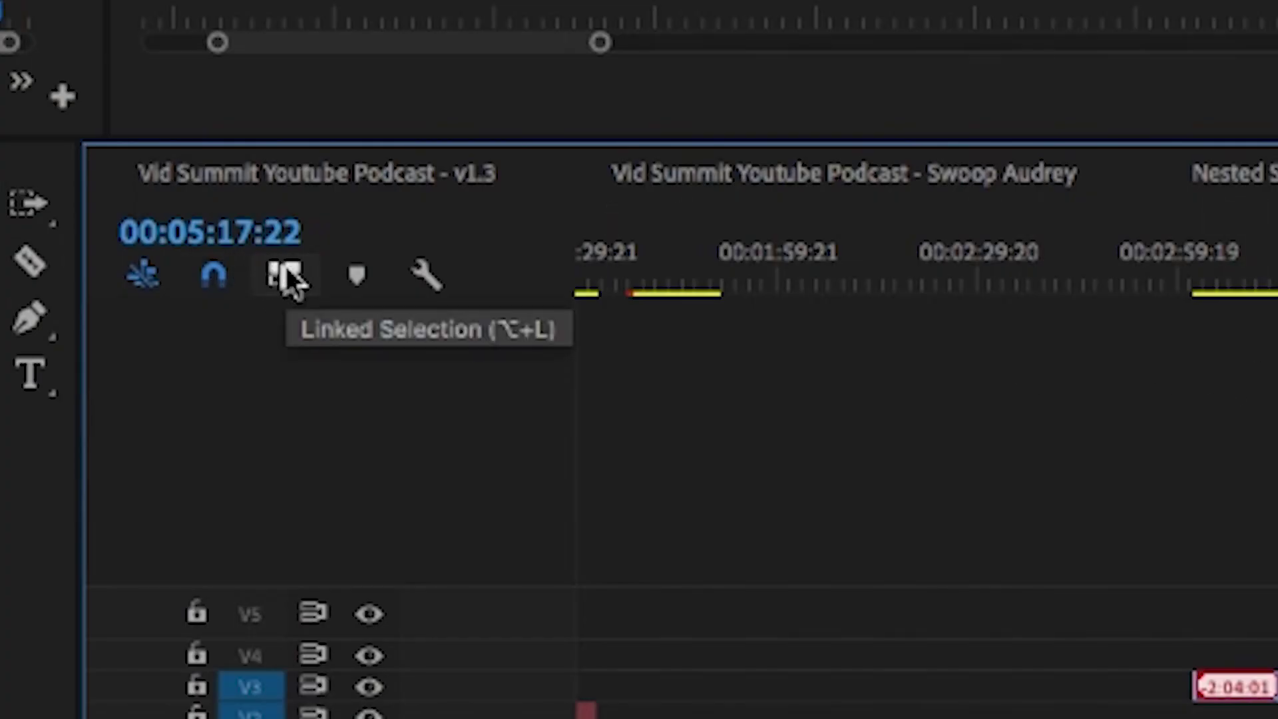
# Enable Linked Selection and apply Move into Sync to the out-of-sync VidSummet - 044.MP4 clip.
pyautogui.click(285, 273)
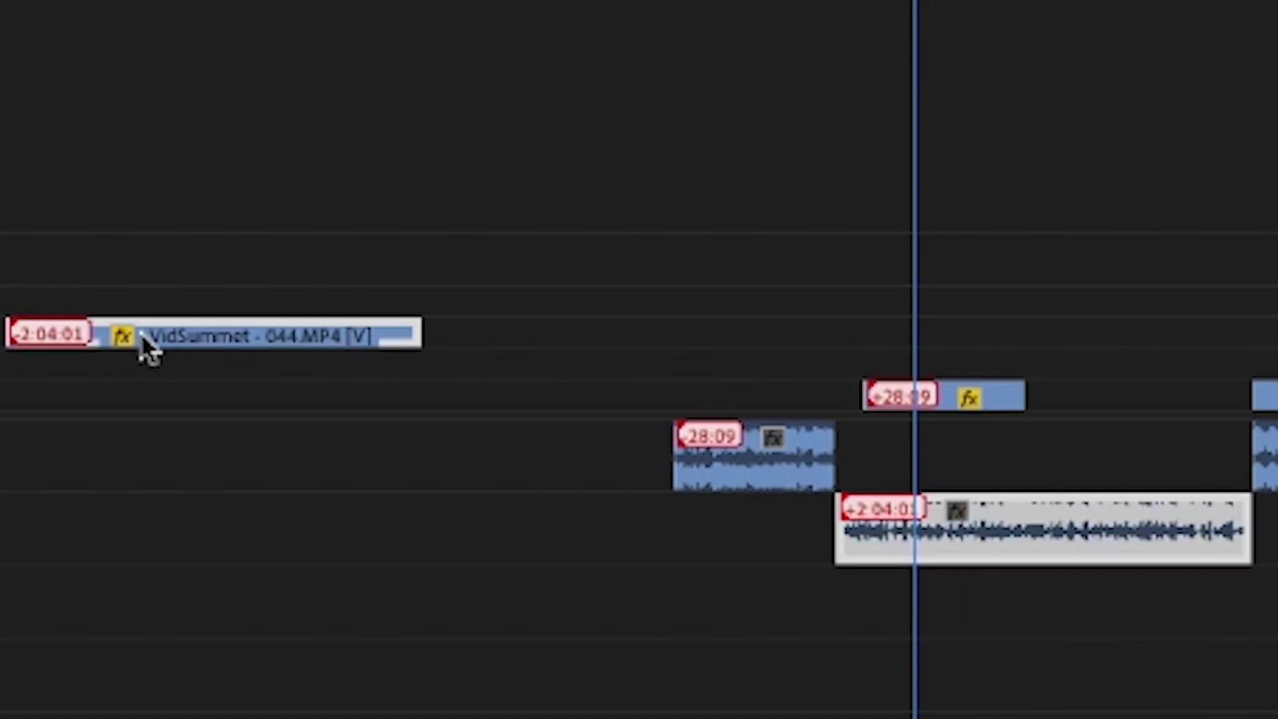
pyautogui.moveTo(142, 348); pyautogui.dragTo(649, 568)
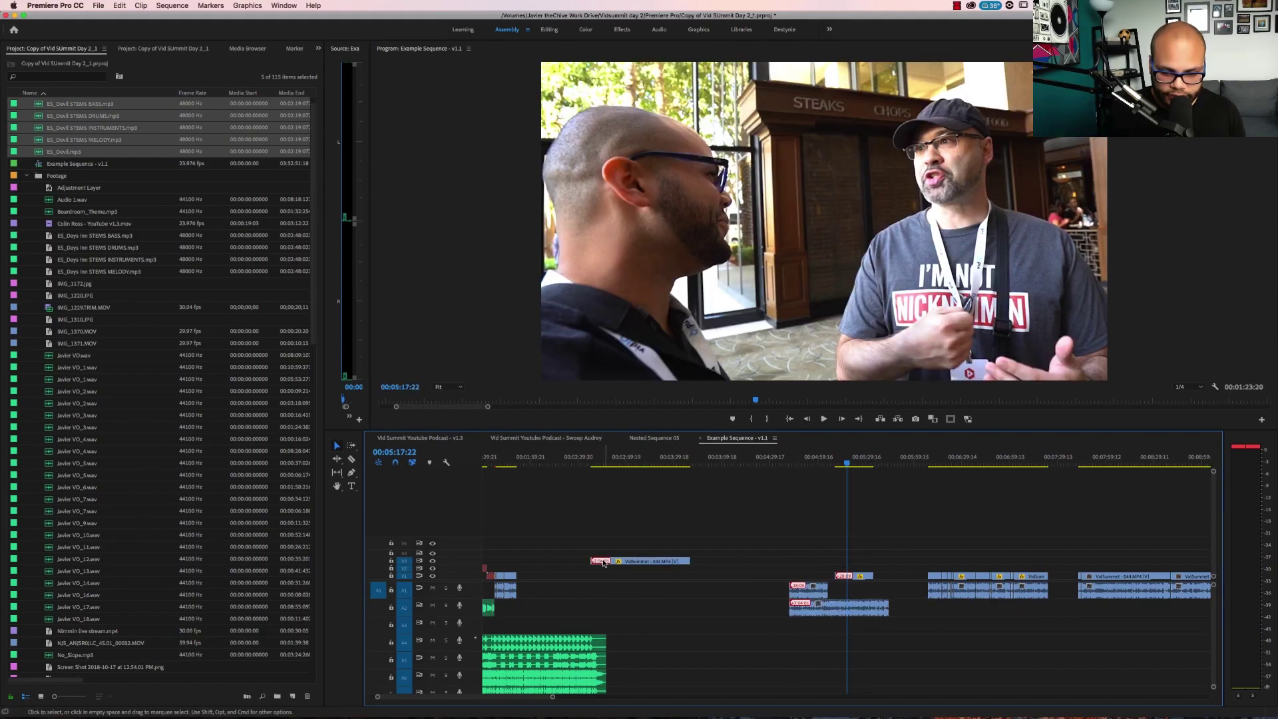
pyautogui.rightClick(607, 568)
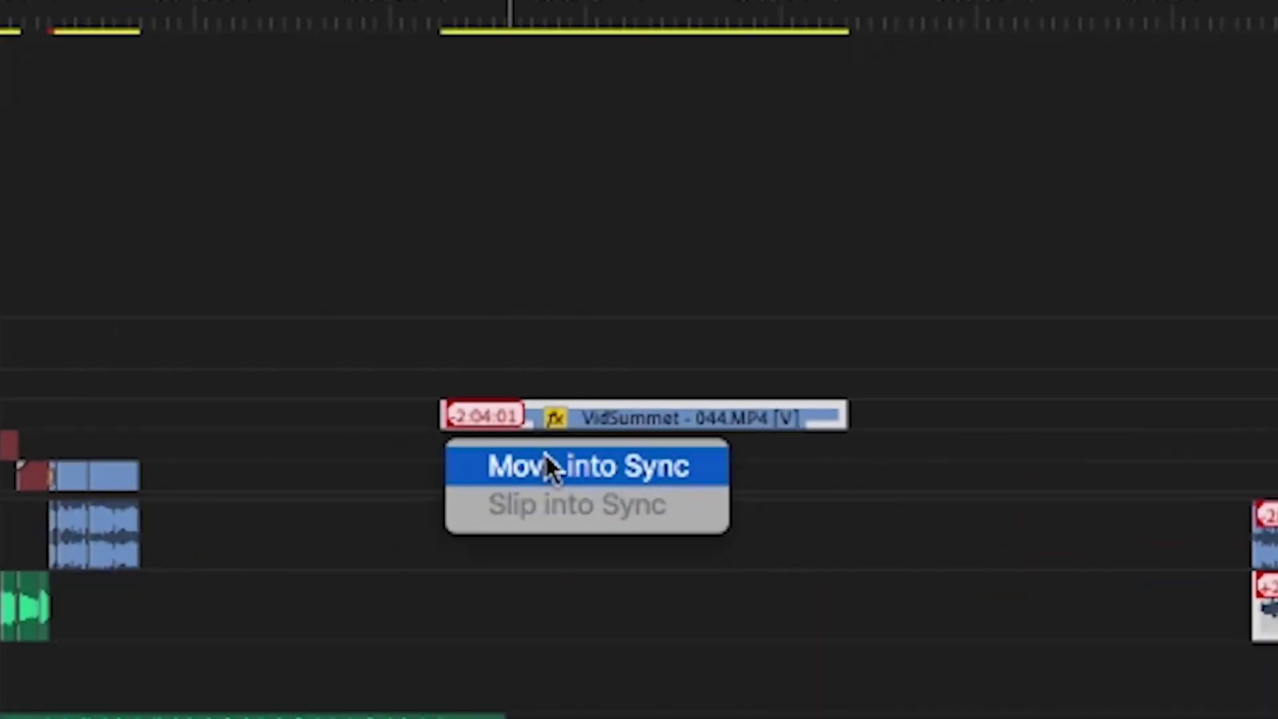
pyautogui.click(612, 574)
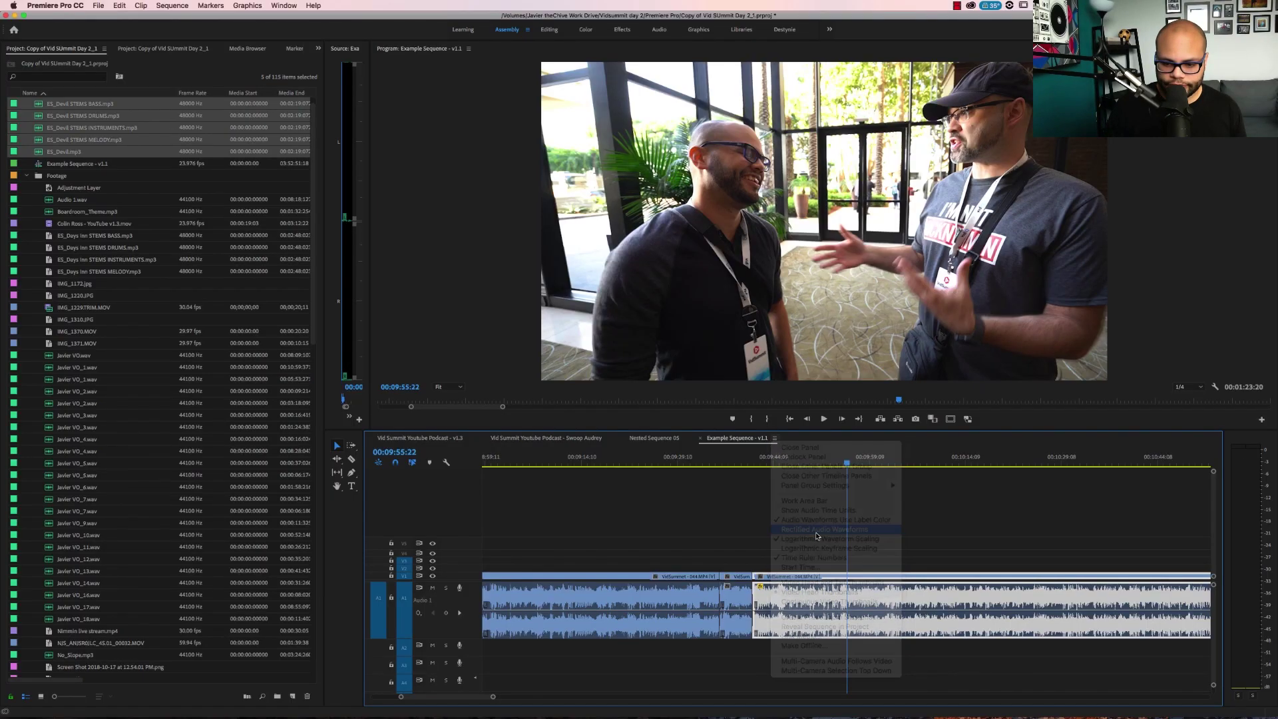
# Turn off Rectified Audio Waveforms in the timeline display options, then zoom out.
pyautogui.scroll(3, 473, 612)
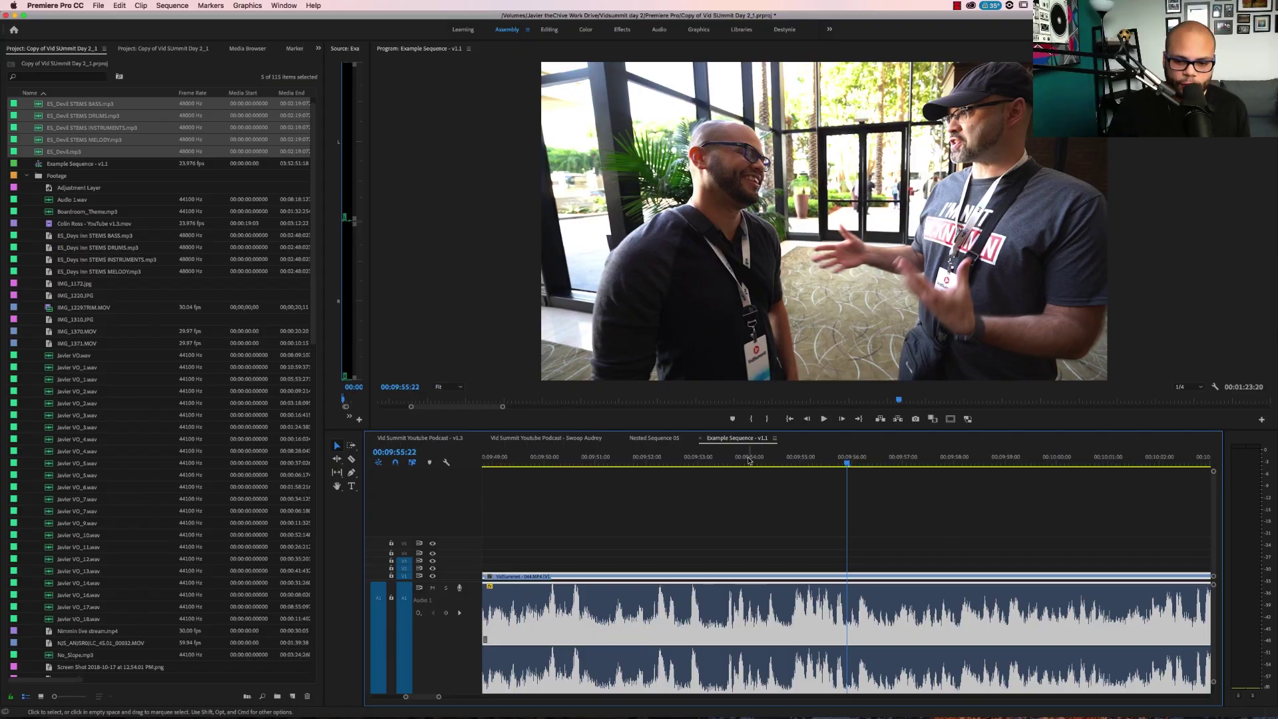
pyautogui.click(775, 438)
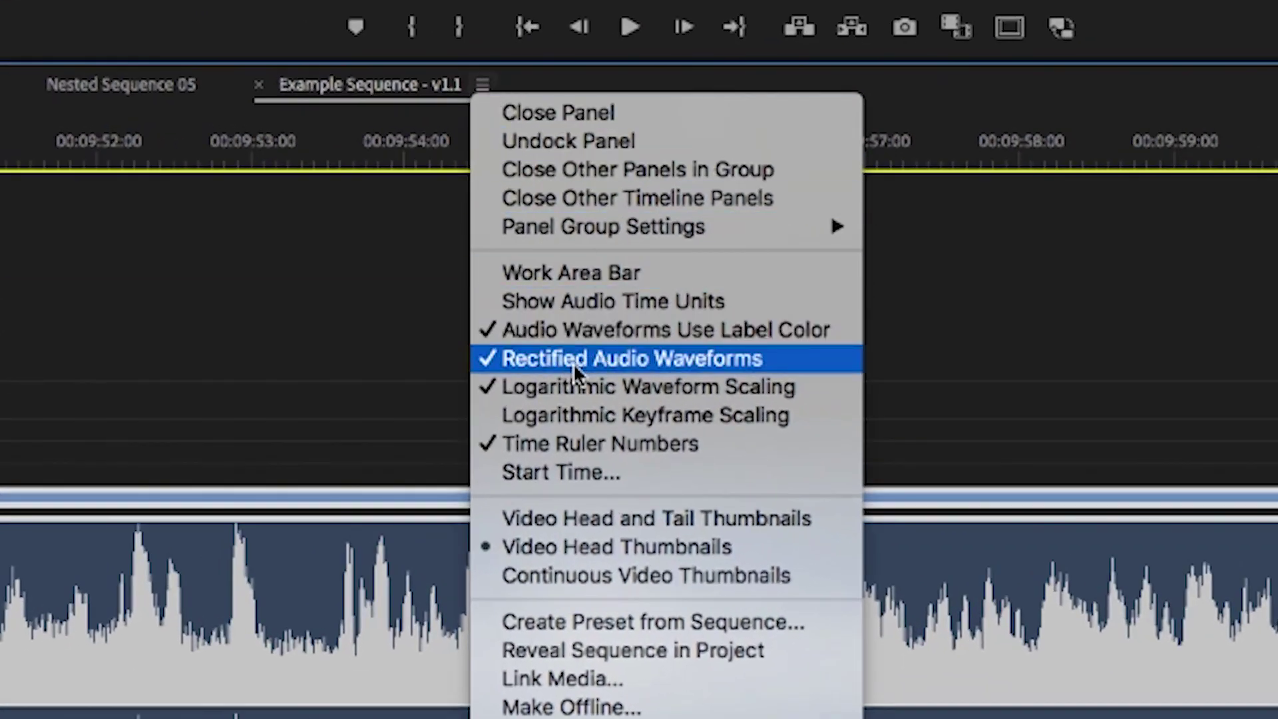
pyautogui.click(573, 362)
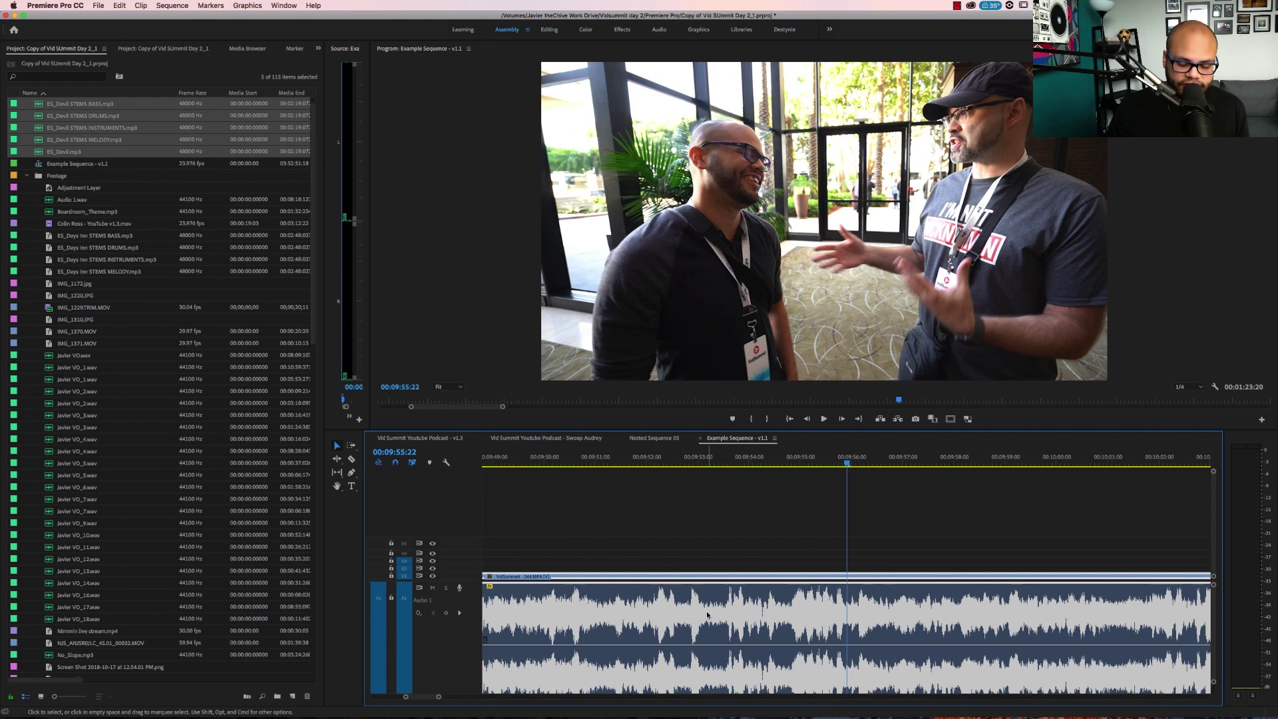
pyautogui.press('-')
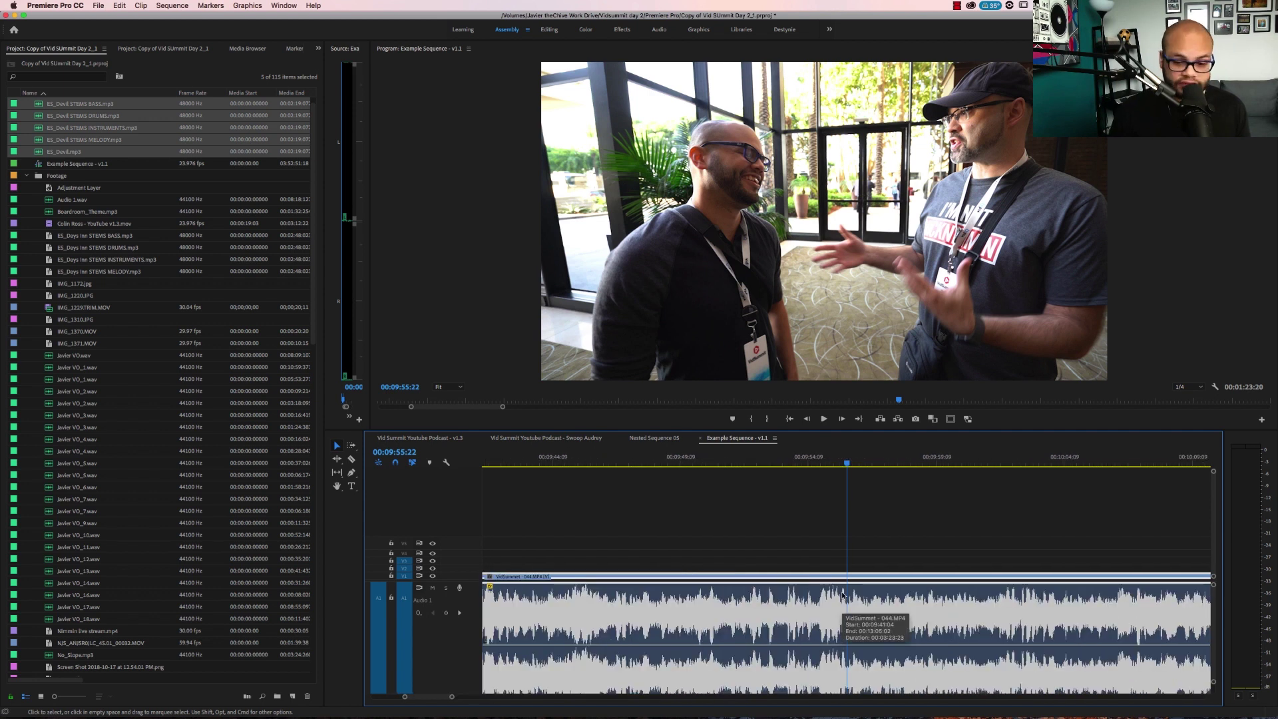